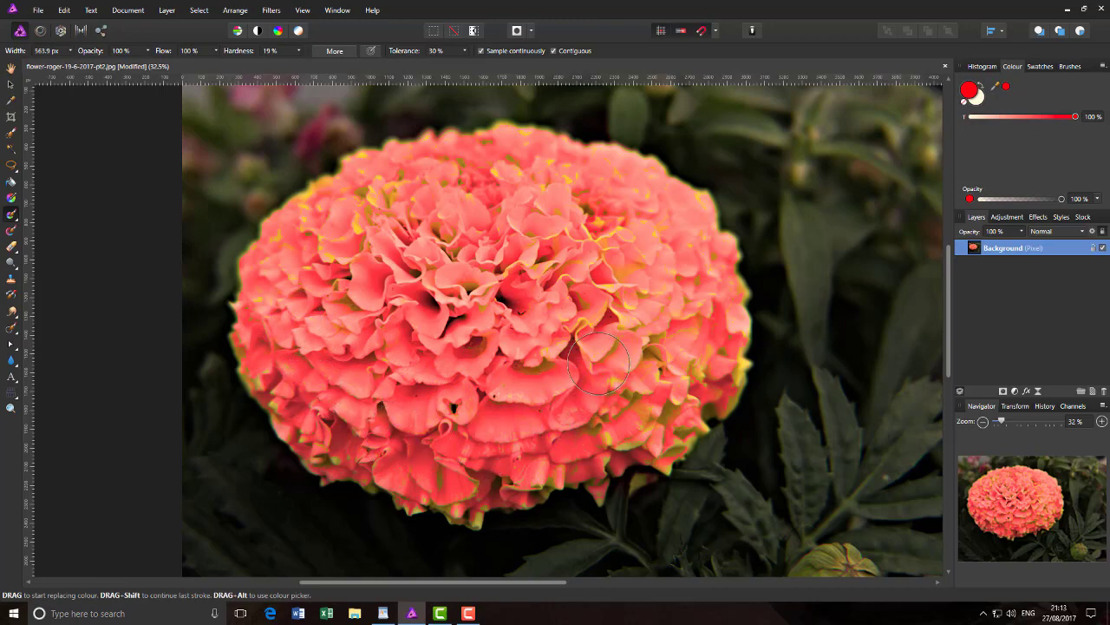
Step: Recolour the yellow patches across the flower's petals and outer edges red with the Colour Replacement Brush
drag(603, 428, 612, 427)
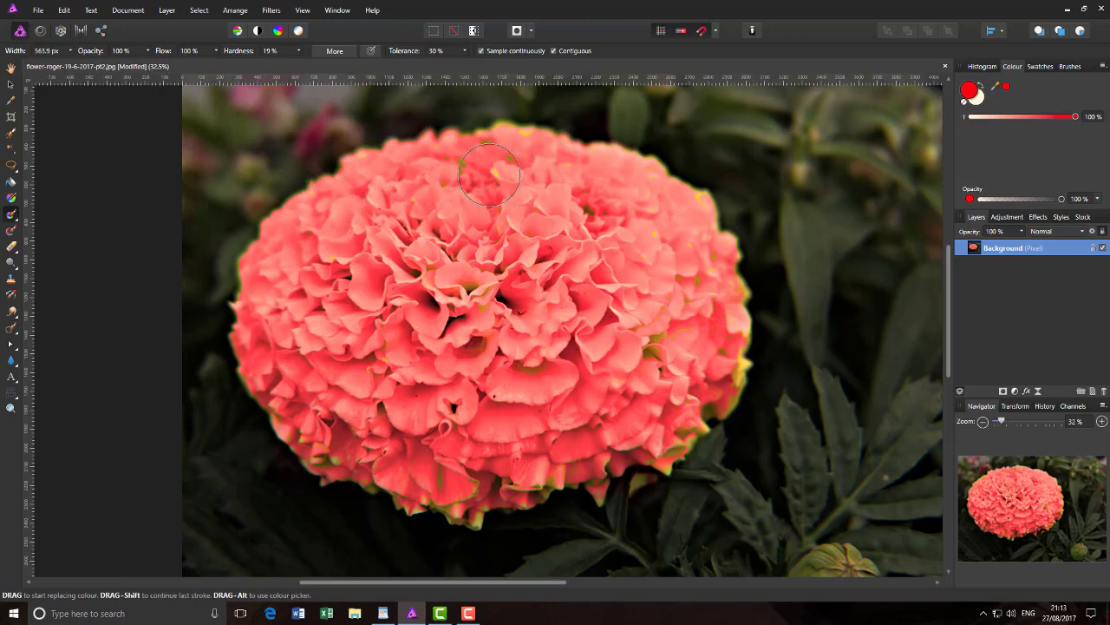
mouse_move(492, 162)
mouse_down()
mouse_move(499, 177)
mouse_move(486, 143)
mouse_move(507, 156)
mouse_move(522, 128)
mouse_up()
mouse_move(719, 265)
mouse_down()
mouse_move(733, 294)
mouse_move(732, 395)
mouse_move(714, 426)
mouse_move(679, 445)
mouse_move(671, 434)
mouse_move(623, 477)
mouse_move(585, 487)
mouse_move(544, 464)
mouse_move(522, 473)
mouse_move(528, 495)
mouse_move(539, 480)
mouse_move(465, 494)
mouse_move(448, 503)
mouse_move(457, 511)
mouse_move(371, 470)
mouse_move(370, 483)
mouse_move(312, 445)
mouse_move(263, 373)
mouse_move(281, 339)
mouse_up()
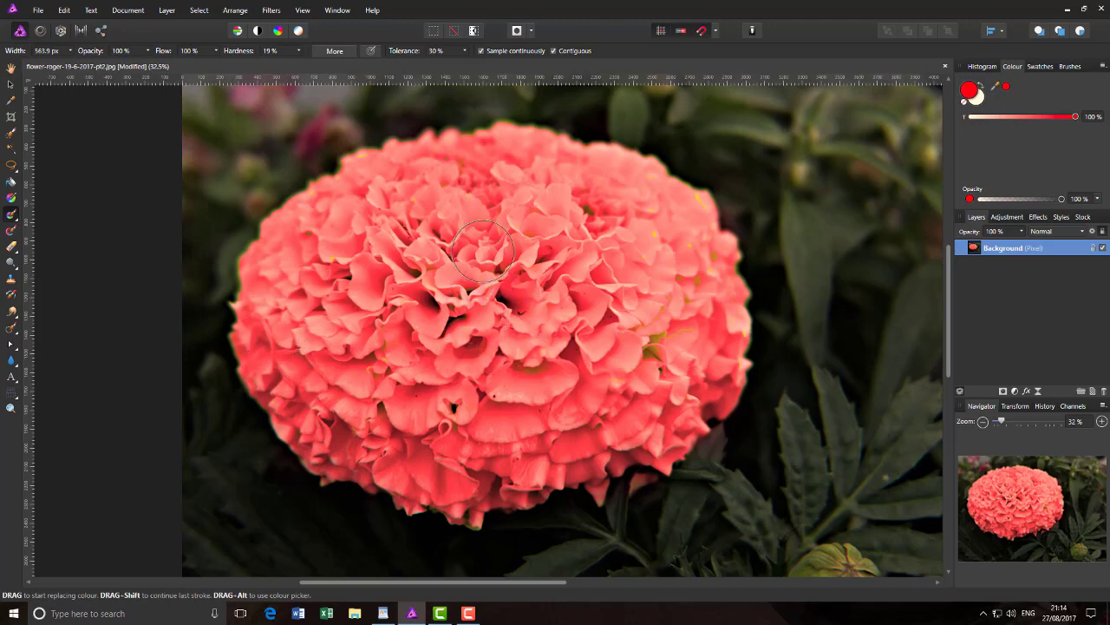
Step: Recolour the leftover yellow and green spots among the petals on both sides of the flower's centre red
scroll(554, 321, up, 4)
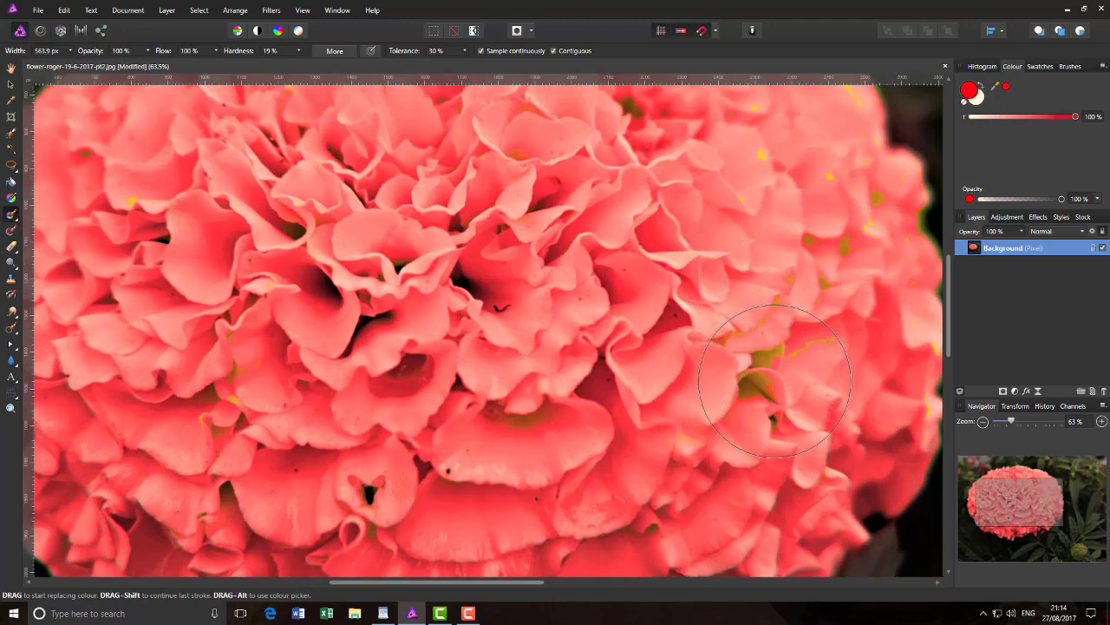
scroll(769, 347, up, 1)
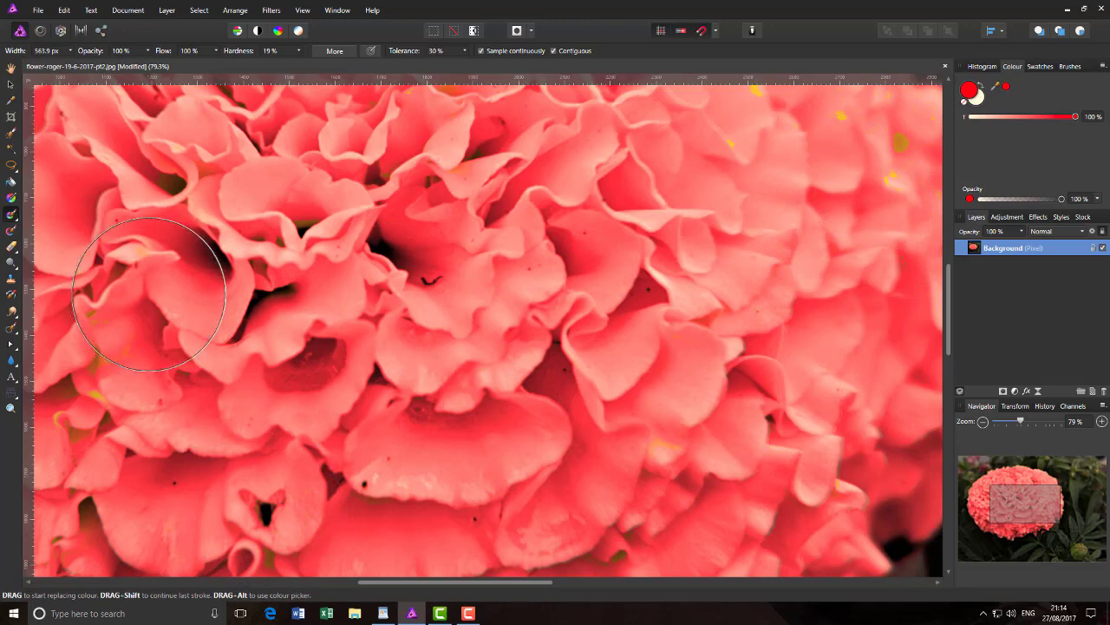
mouse_move(108, 415)
mouse_down()
mouse_move(99, 426)
mouse_move(119, 405)
mouse_up()
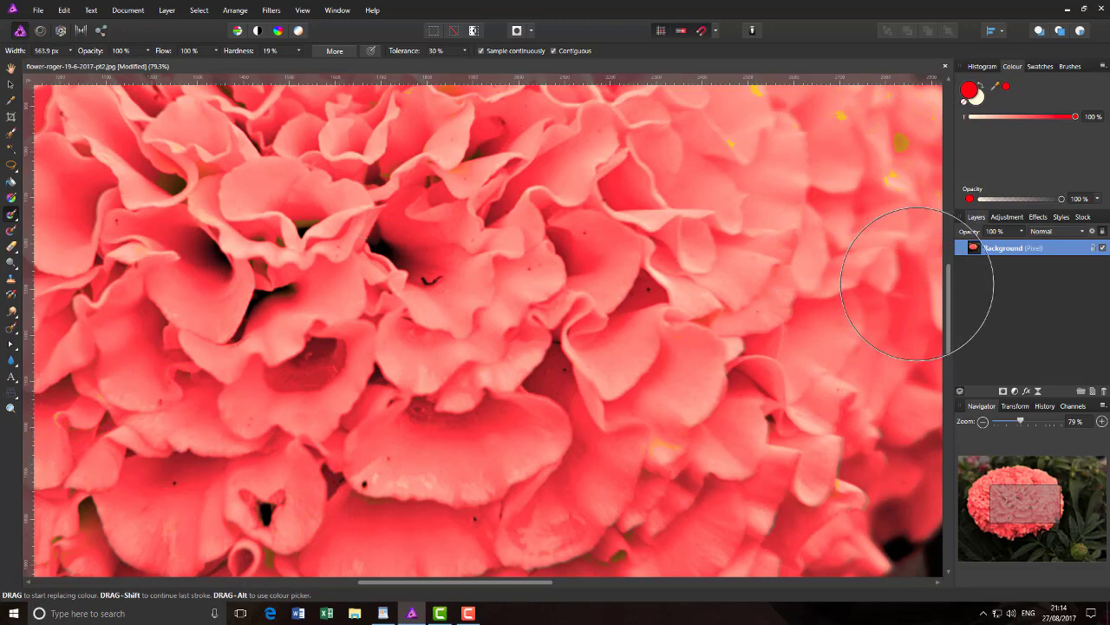
Step: Reduce the brush width to 153.7 px and recolour the small yellow specks on the flower's upper-right petals red
scroll(929, 280, up, 3)
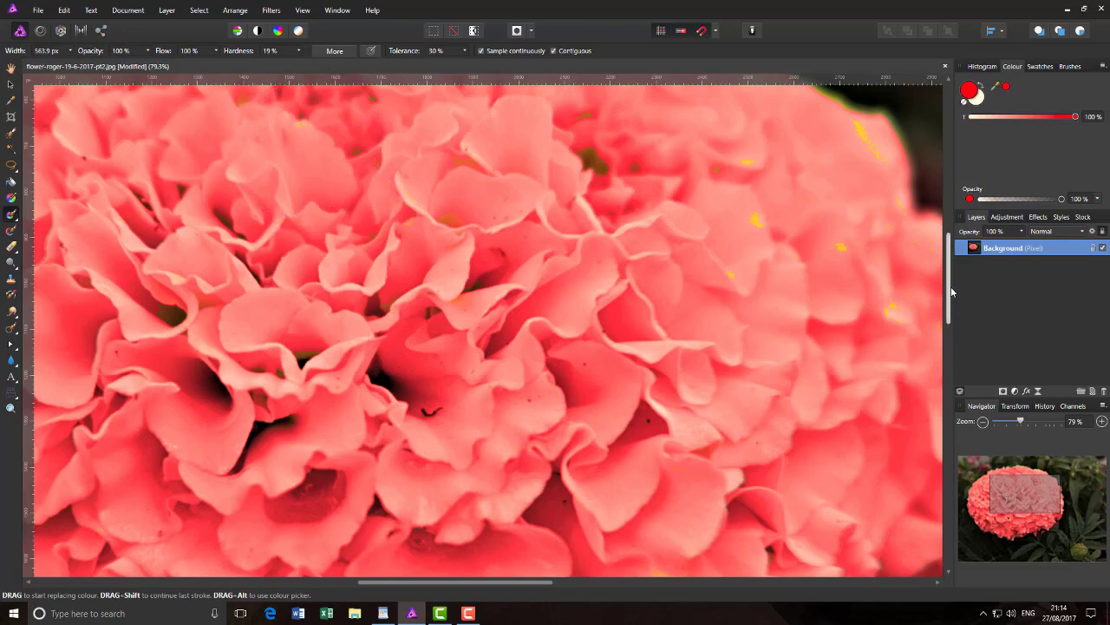
scroll(951, 279, up, 3)
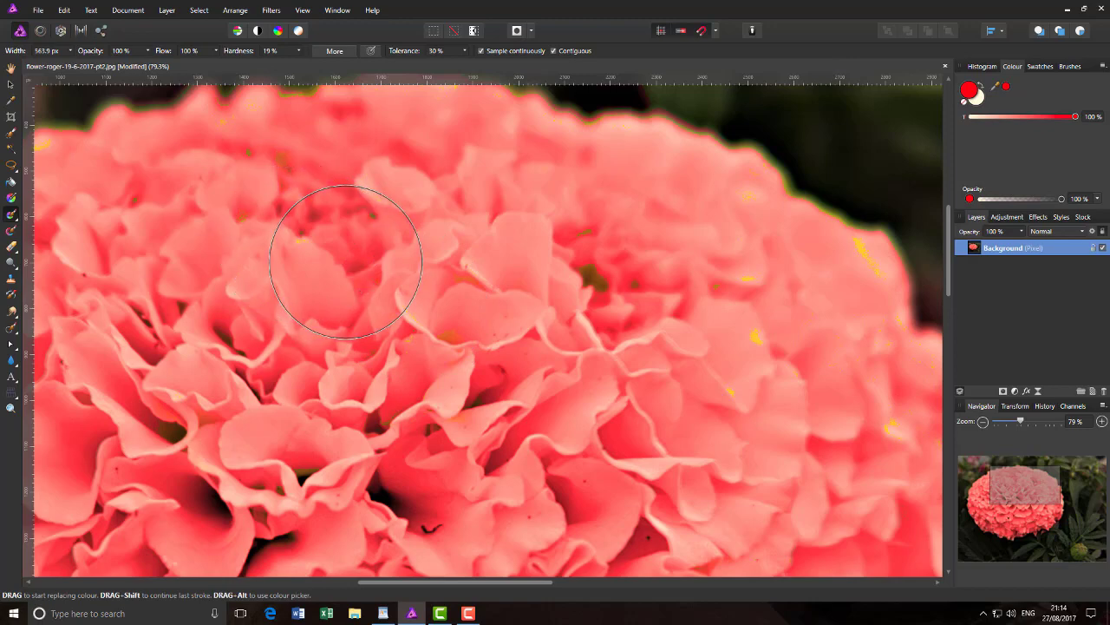
key(bracketleft)
key(bracketleft)
key(bracketleft)
key(bracketleft)
key(bracketleft)
key(bracketleft)
key(bracketleft)
key(bracketleft)
key(bracketleft)
key(bracketleft)
key(bracketleft)
key(bracketleft)
key(bracketleft)
key(bracketleft)
key(bracketleft)
key(bracketleft)
key(bracketleft)
key(bracketleft)
key(bracketleft)
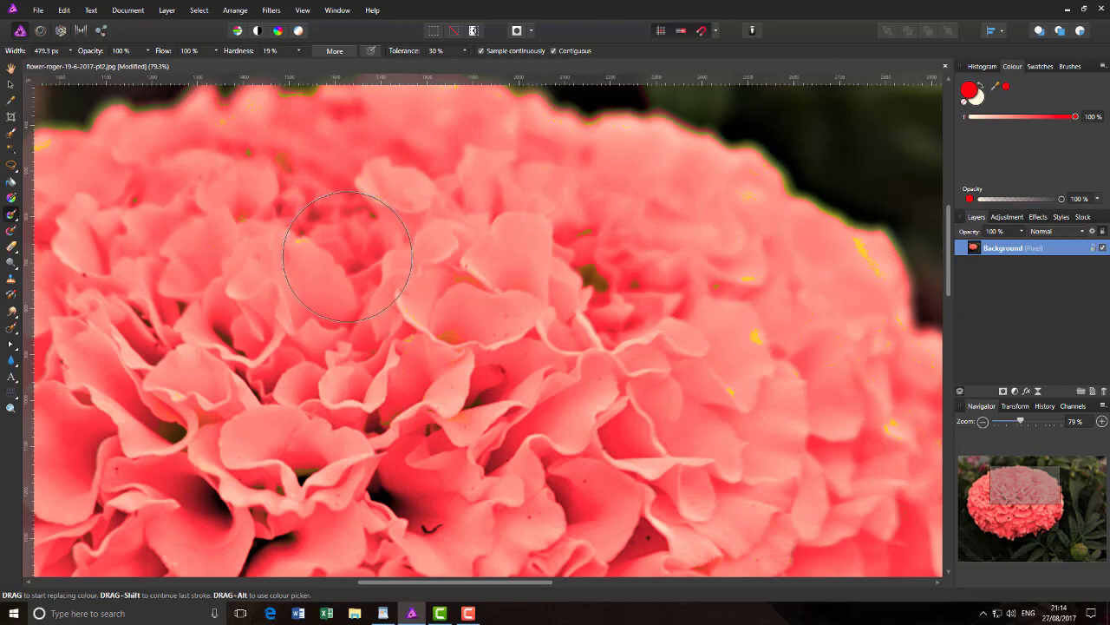
key(bracketleft)
key(bracketleft)
key(bracketleft)
key(bracketleft)
drag(742, 336, 751, 340)
mouse_move(879, 293)
mouse_down()
mouse_move(846, 242)
mouse_move(877, 272)
mouse_move(863, 231)
mouse_up()
Step: Recolour the remaining yellow and green specks and fringes around the flower's left, lower and right edges red
drag(490, 579, 393, 580)
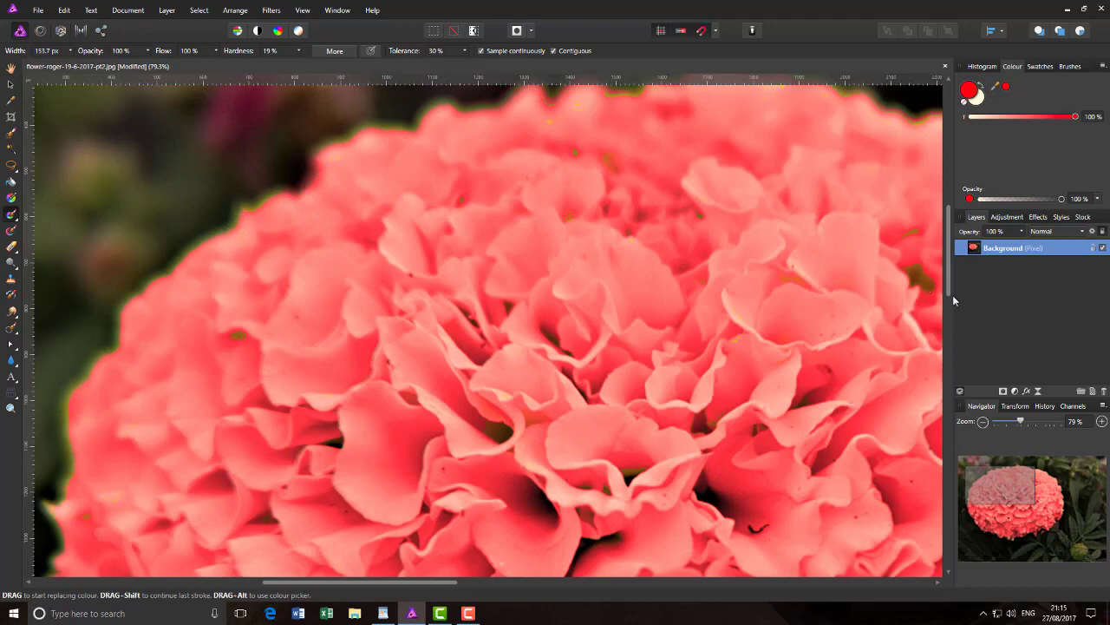
drag(949, 233, 949, 295)
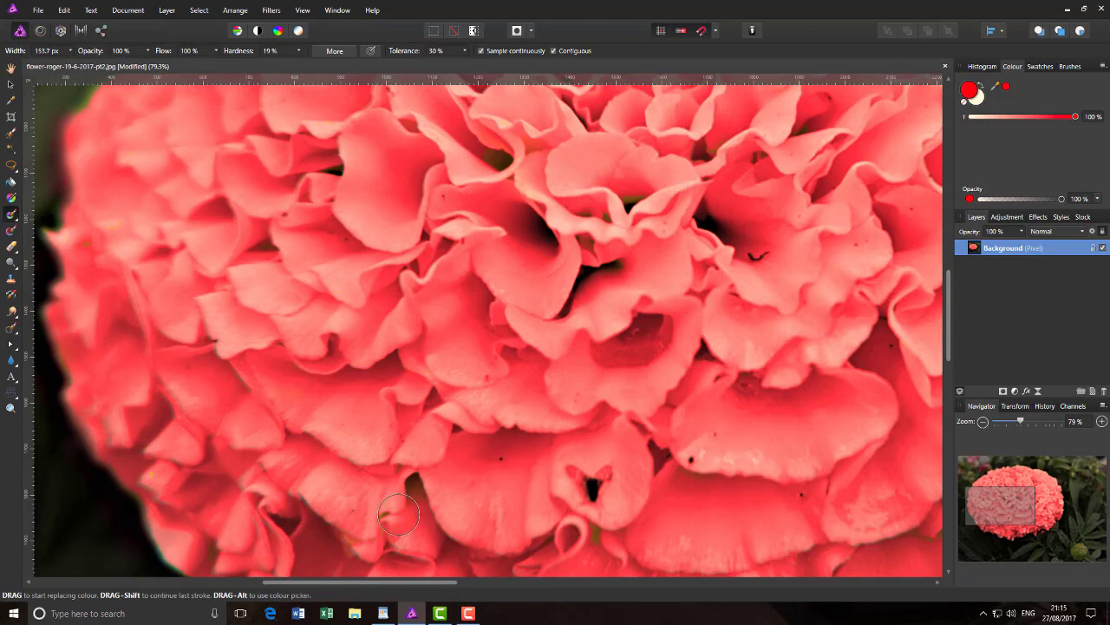
drag(949, 297, 949, 349)
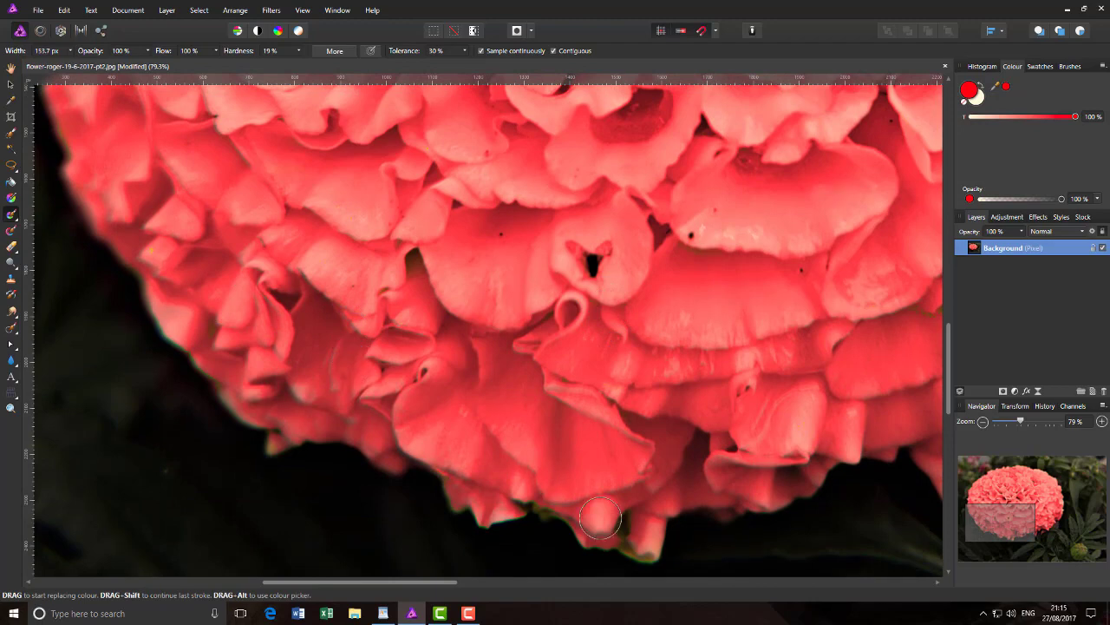
drag(449, 583, 586, 585)
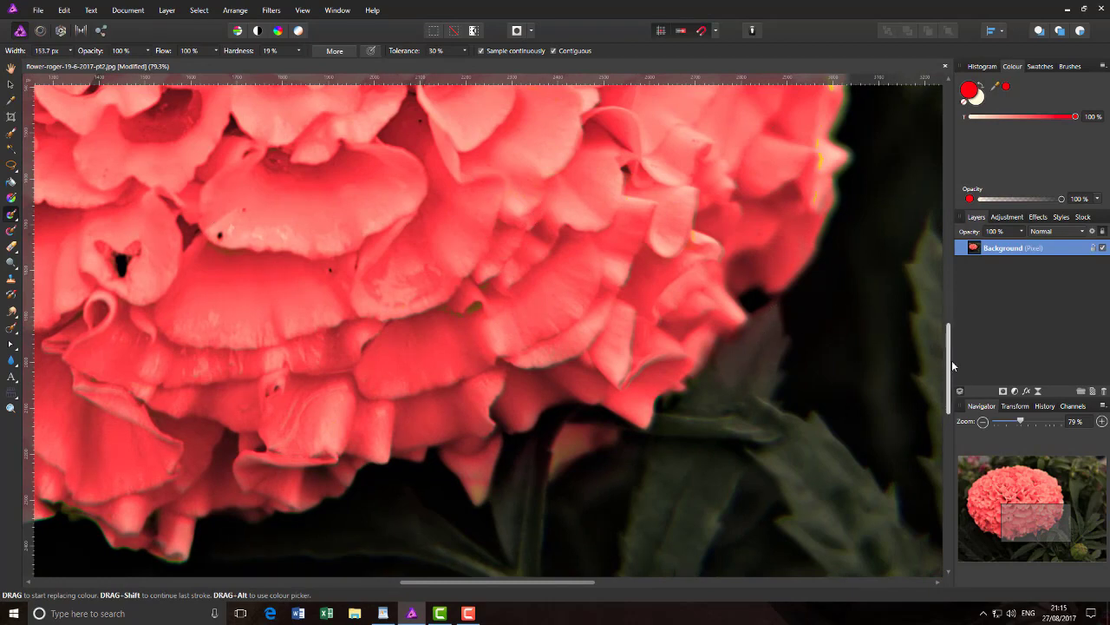
drag(951, 360, 954, 270)
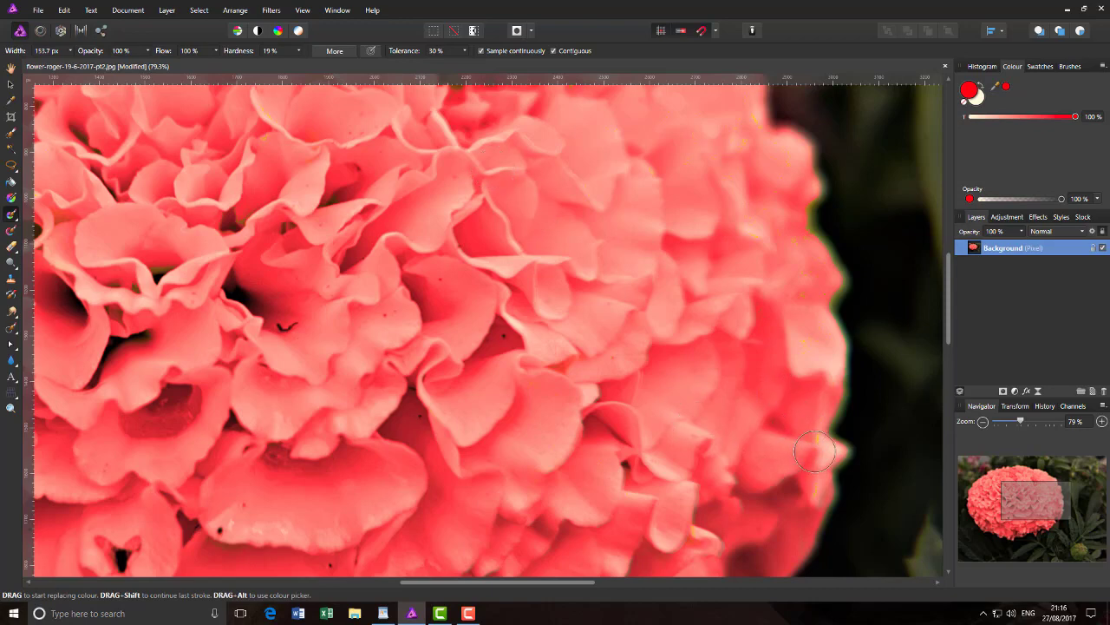
Step: Set the Colour Replacement Brush's tolerance to 67% and its width to 1653.6 px
click(464, 51)
scroll(571, 349, down, 4)
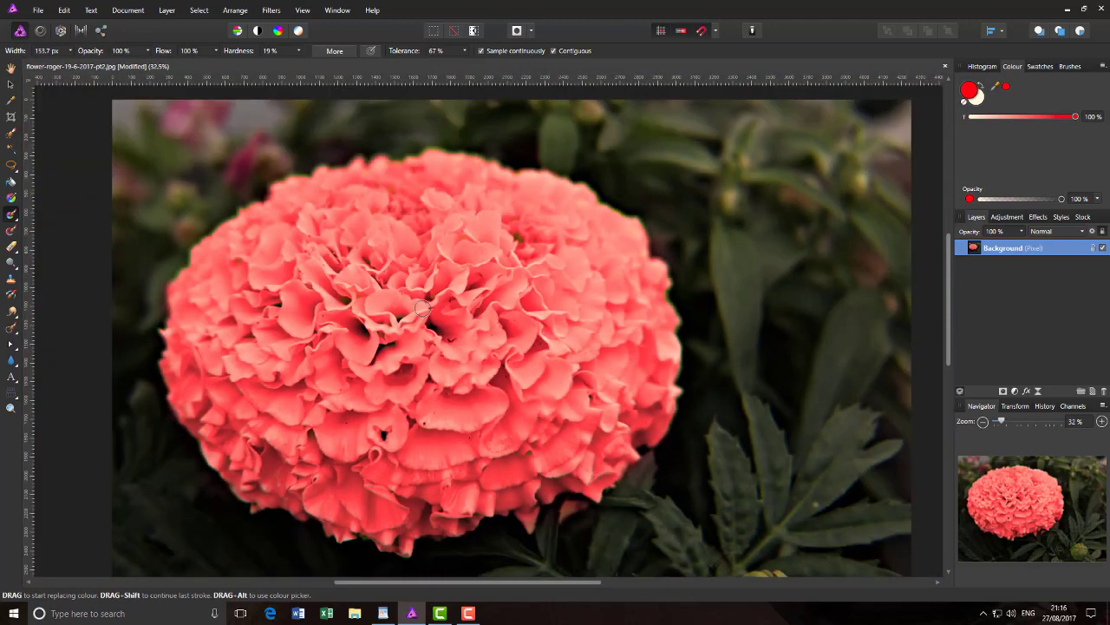
key(bracketright)
key(bracketright)
key(bracketright)
key(bracketright)
key(bracketright)
key(bracketright)
key(bracketright)
key(bracketright)
key(bracketright)
key(bracketright)
key(bracketright)
key(bracketright)
key(bracketright)
key(bracketright)
key(bracketright)
key(bracketright)
key(bracketright)
key(bracketright)
key(bracketright)
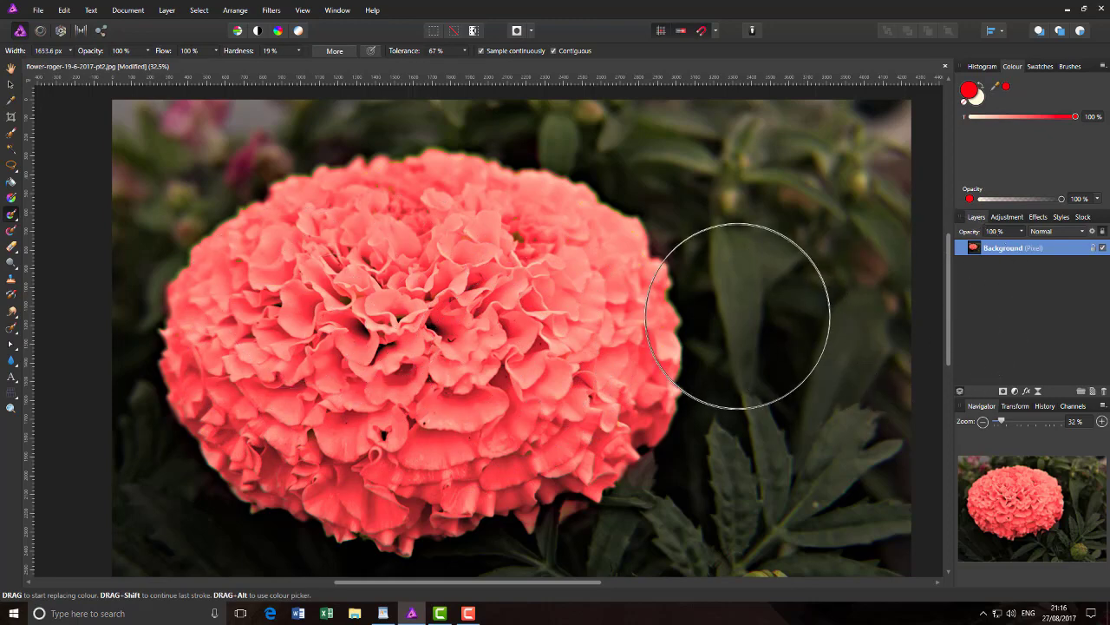
scroll(737, 318, down, 1)
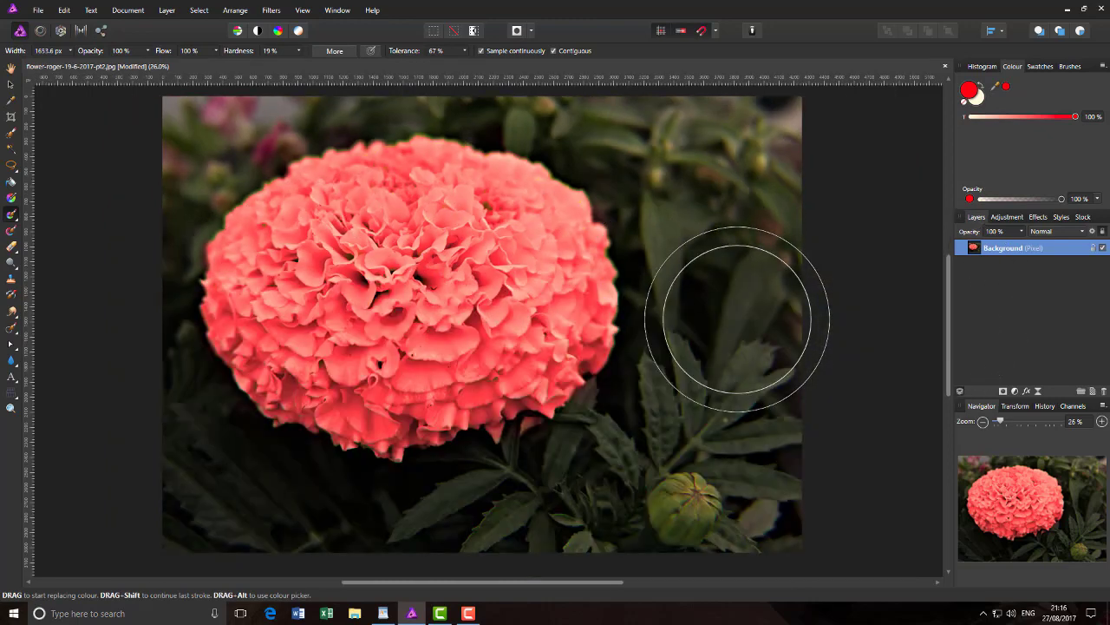